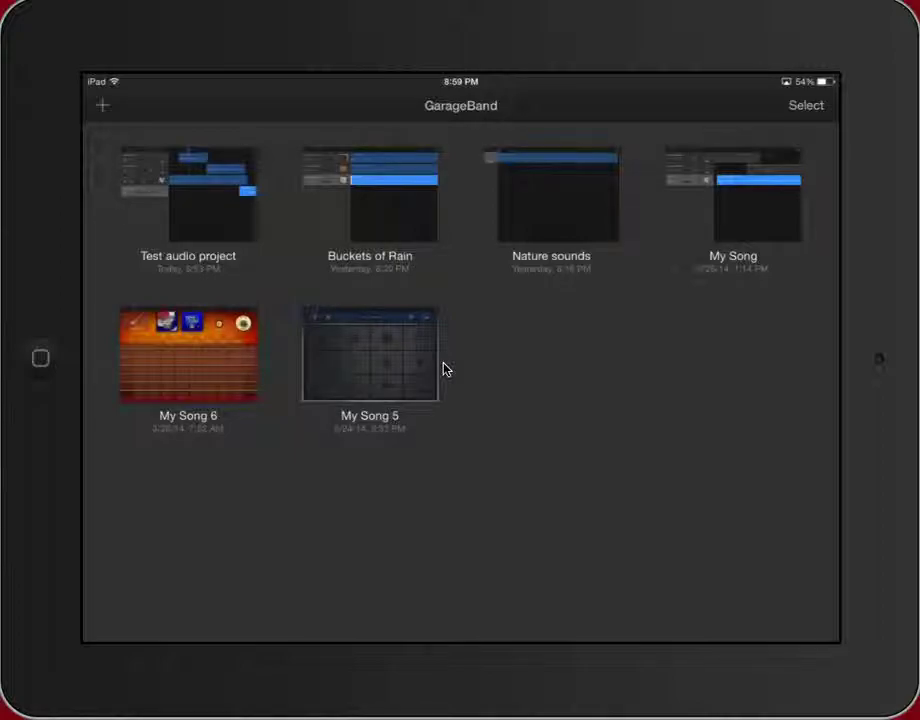
Step: Start a new song and open the Audio Recorder instrument
click(101, 104)
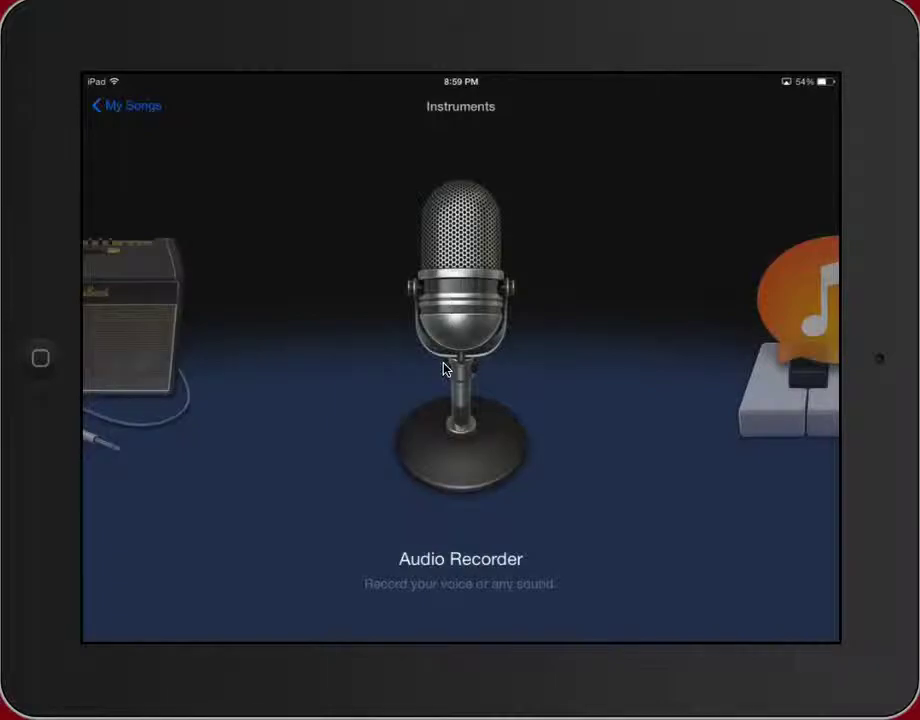
click(445, 370)
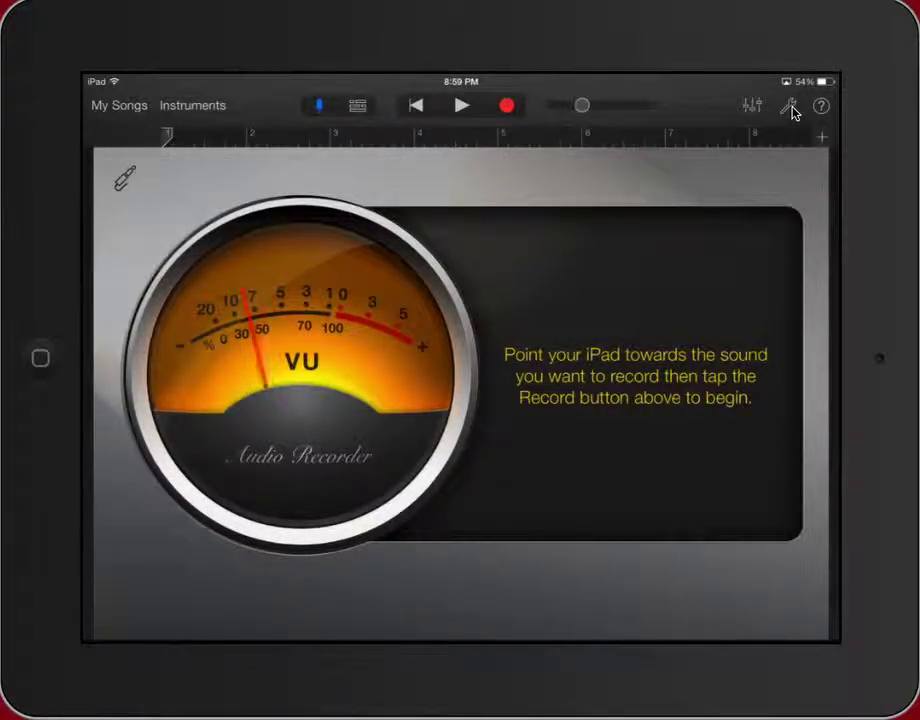
Step: Switch Section A's length from 8 bars to Automatic so it fits the recording
click(791, 108)
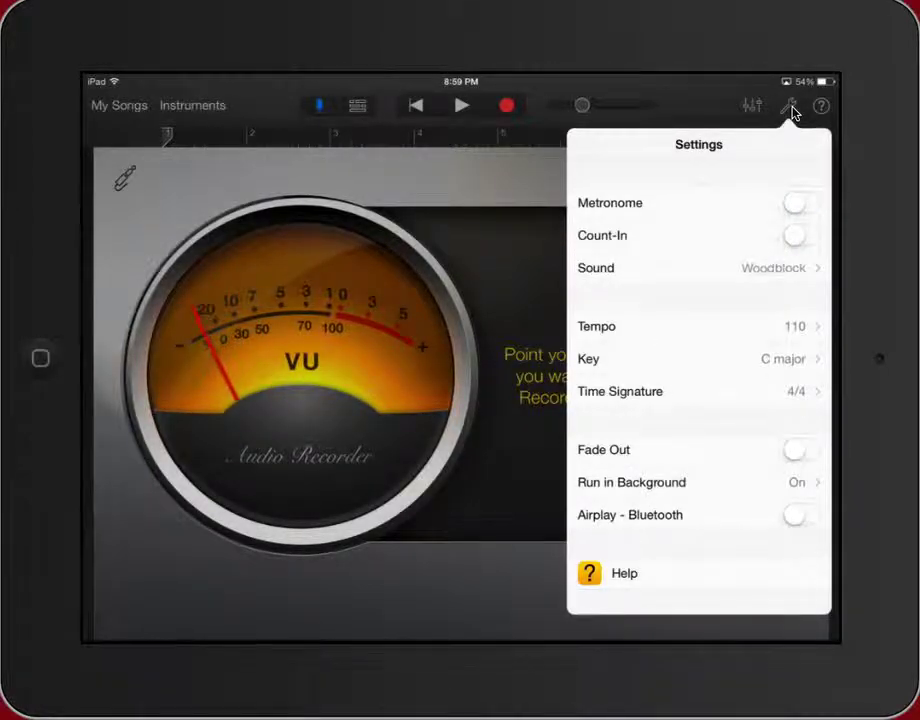
click(790, 108)
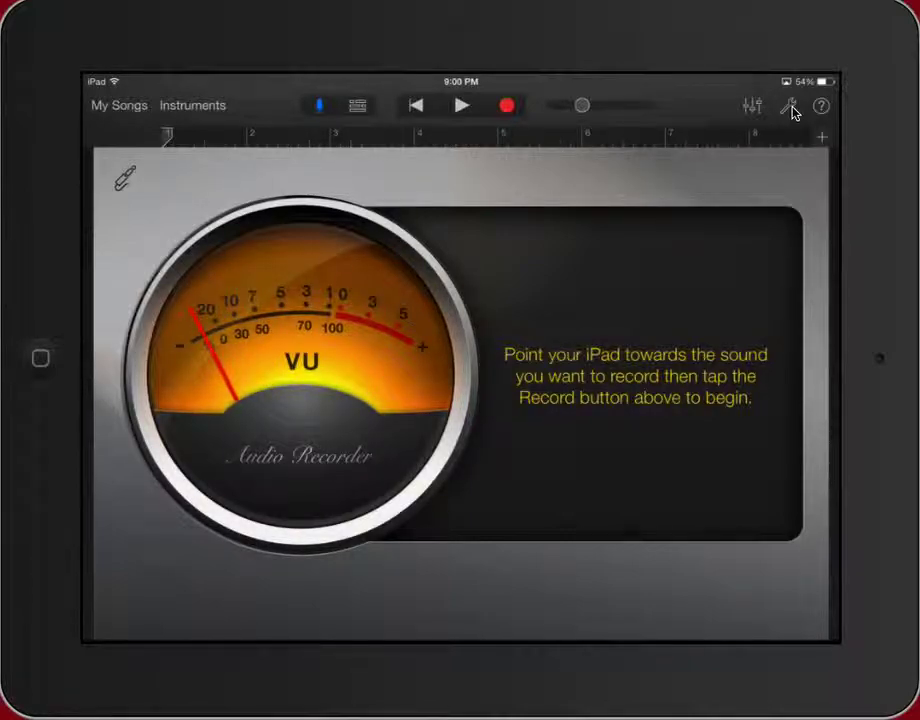
click(821, 136)
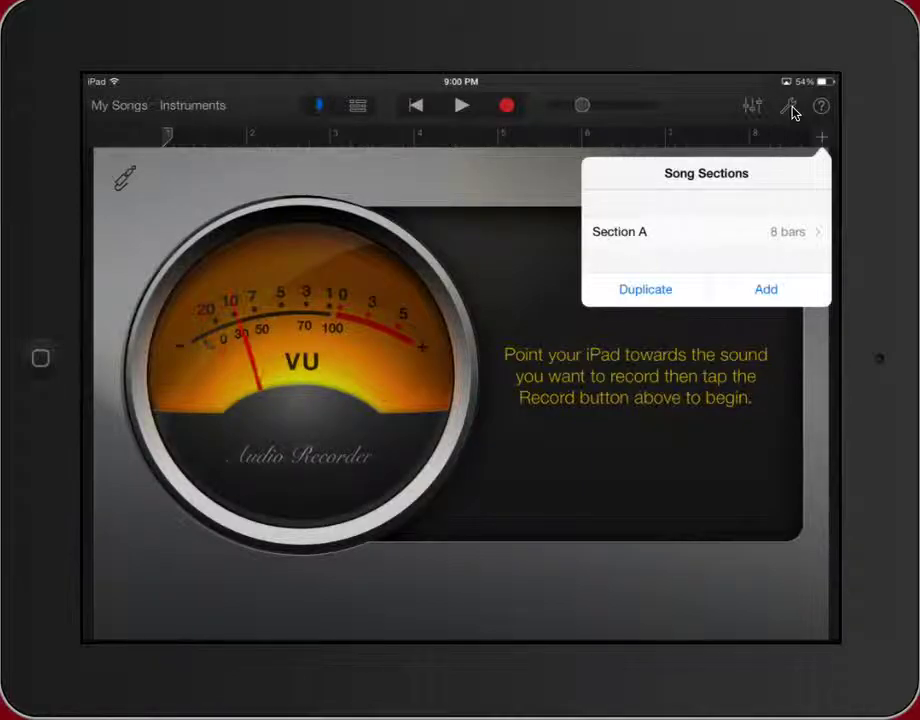
click(700, 231)
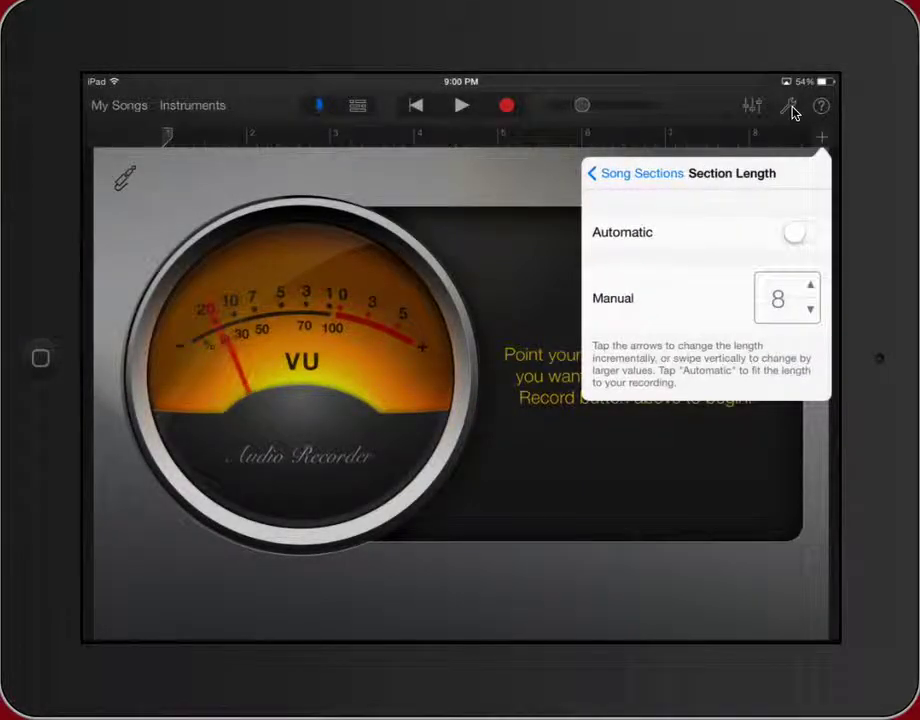
click(800, 232)
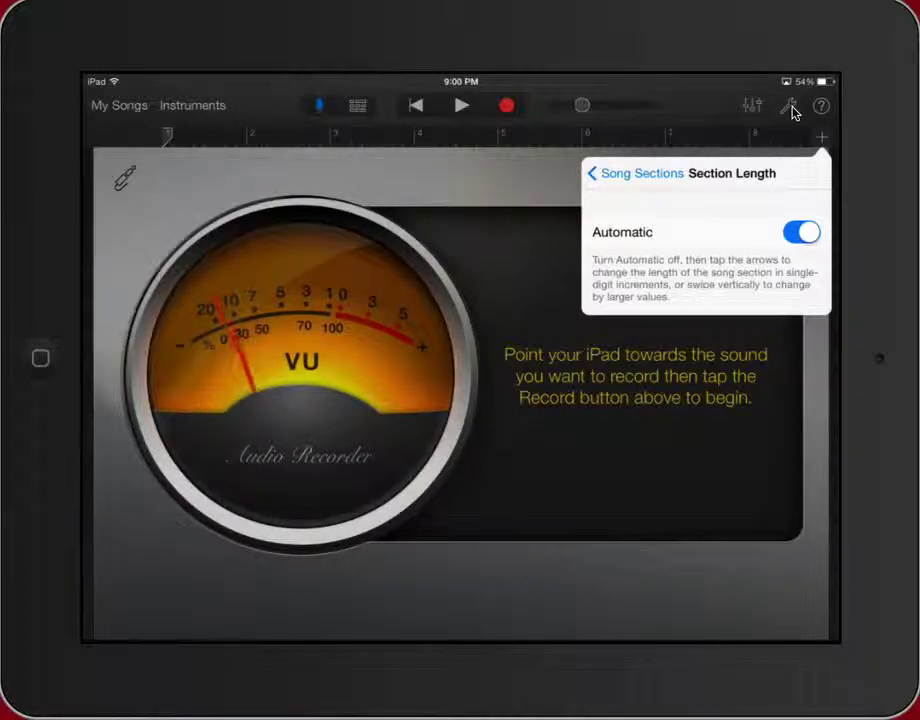
click(792, 112)
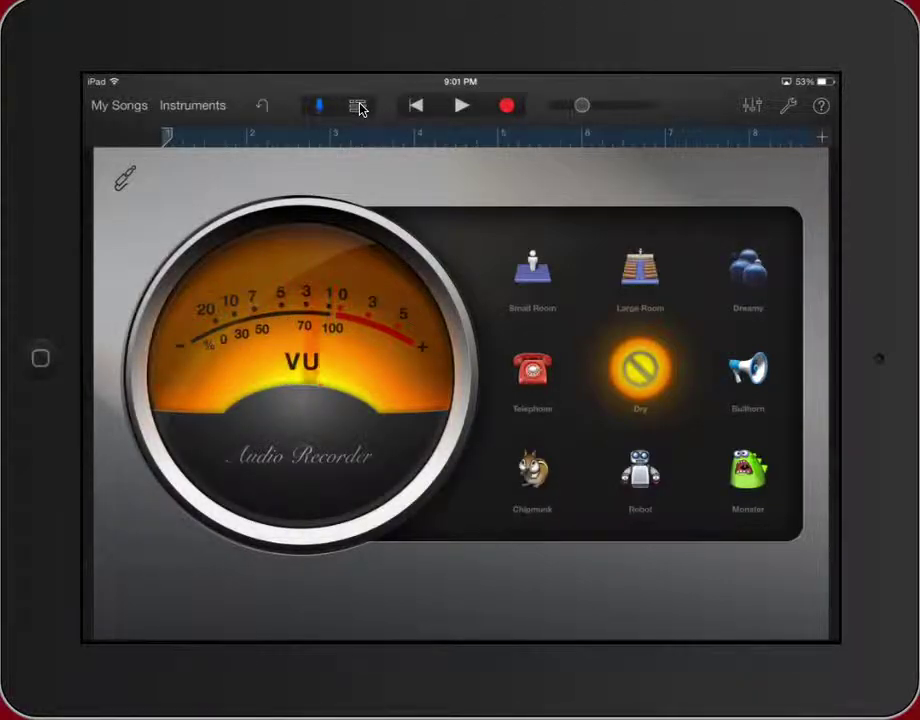
Step: Switch to Tracks View to see the recorded take as a region on the timeline
click(358, 106)
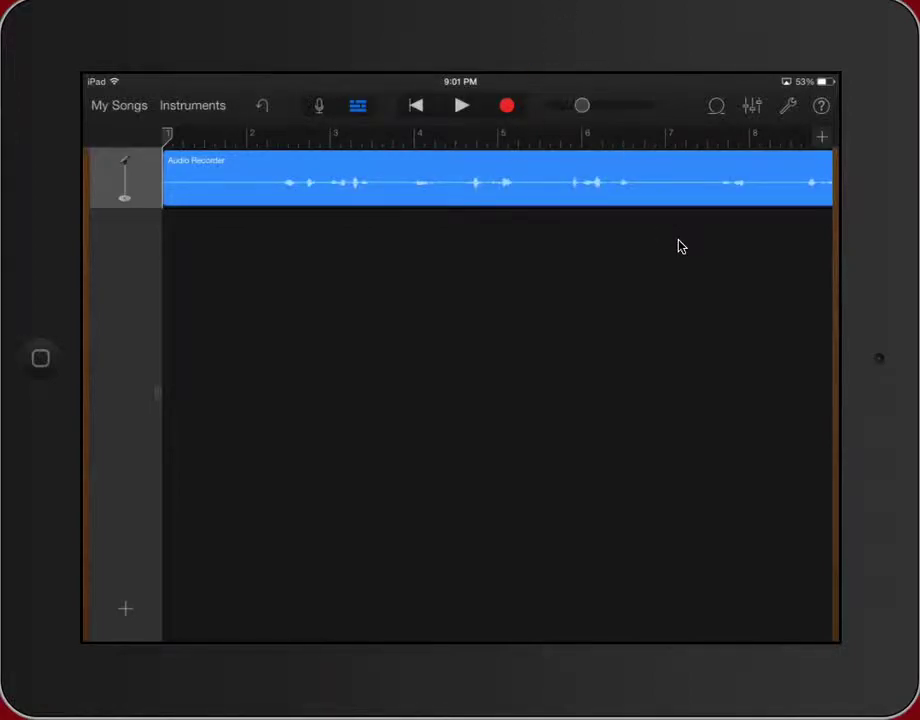
Step: Review the recorded region, then mute the first Audio Recorder track
scroll(678, 246, right, 10)
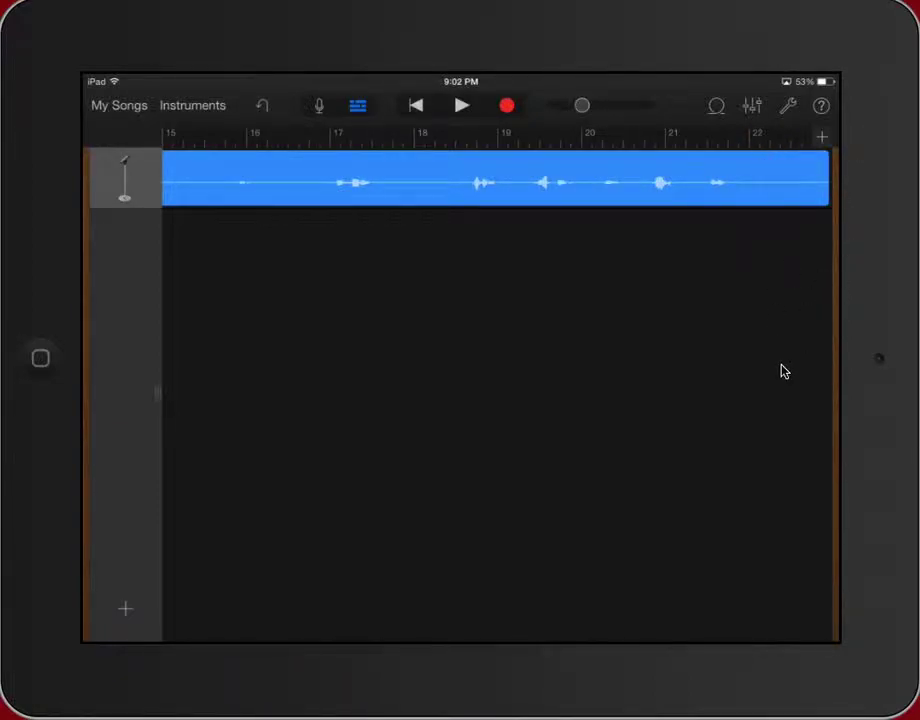
scroll(496, 180, left, 15)
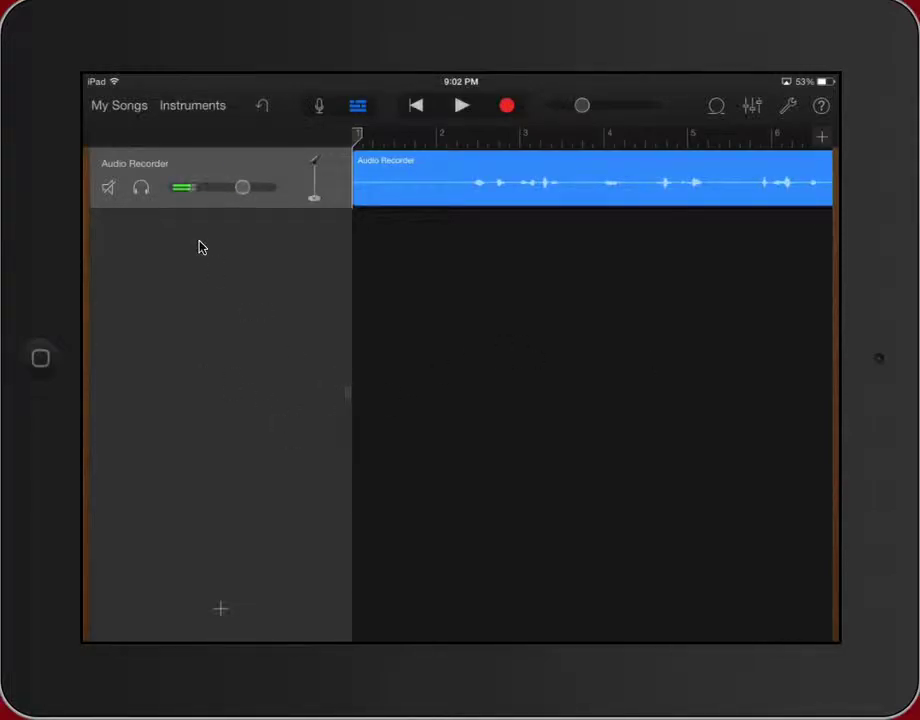
click(108, 190)
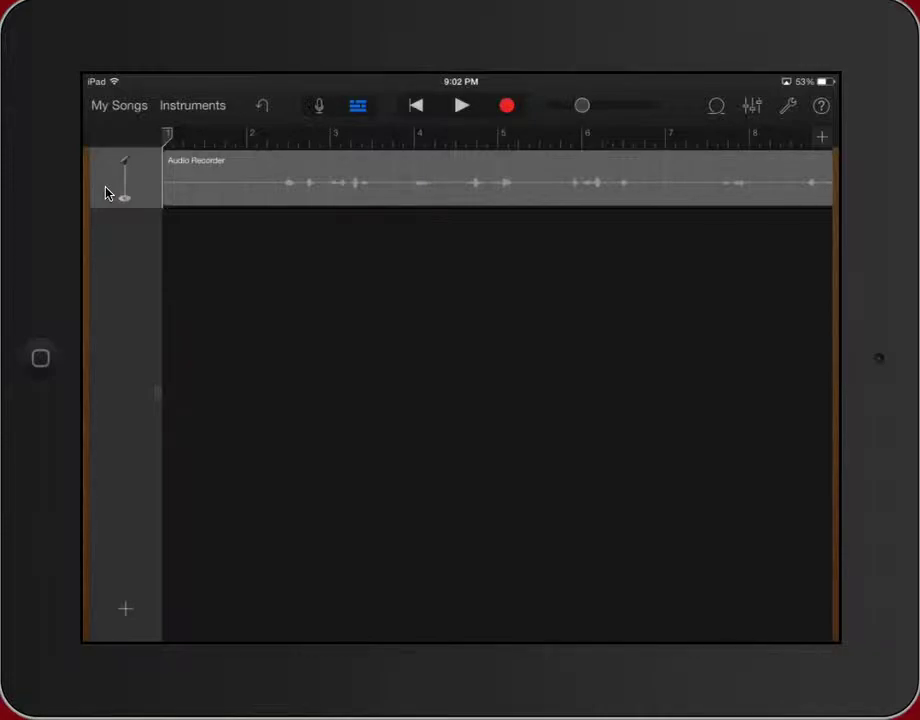
Step: Add a second Audio Recorder track for another reading attempt
click(126, 611)
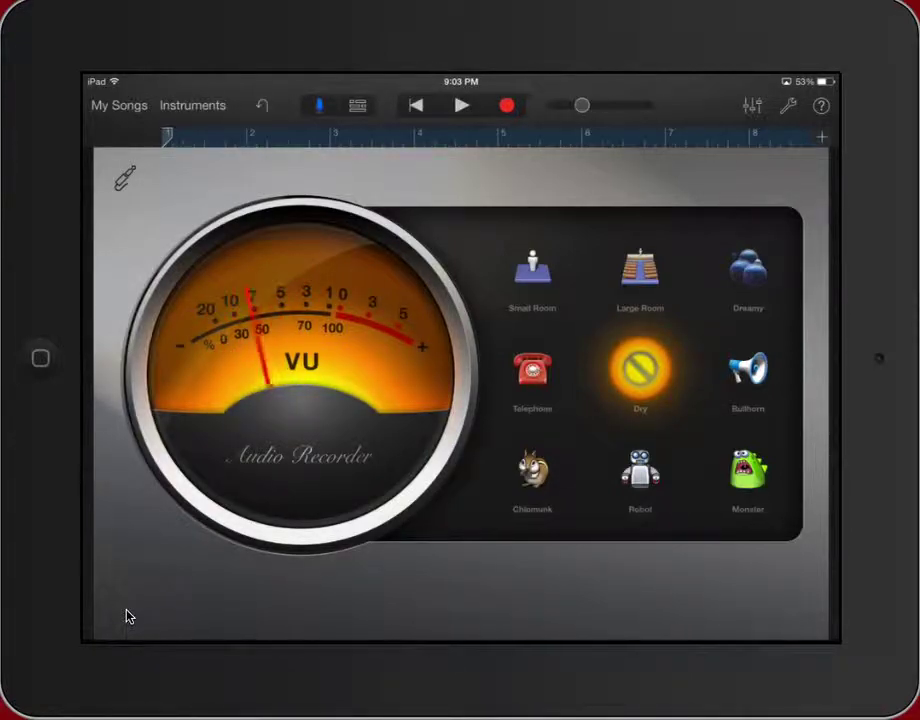
Step: Return to Tracks View and widen the track headers to show names, mute and volume controls
click(350, 110)
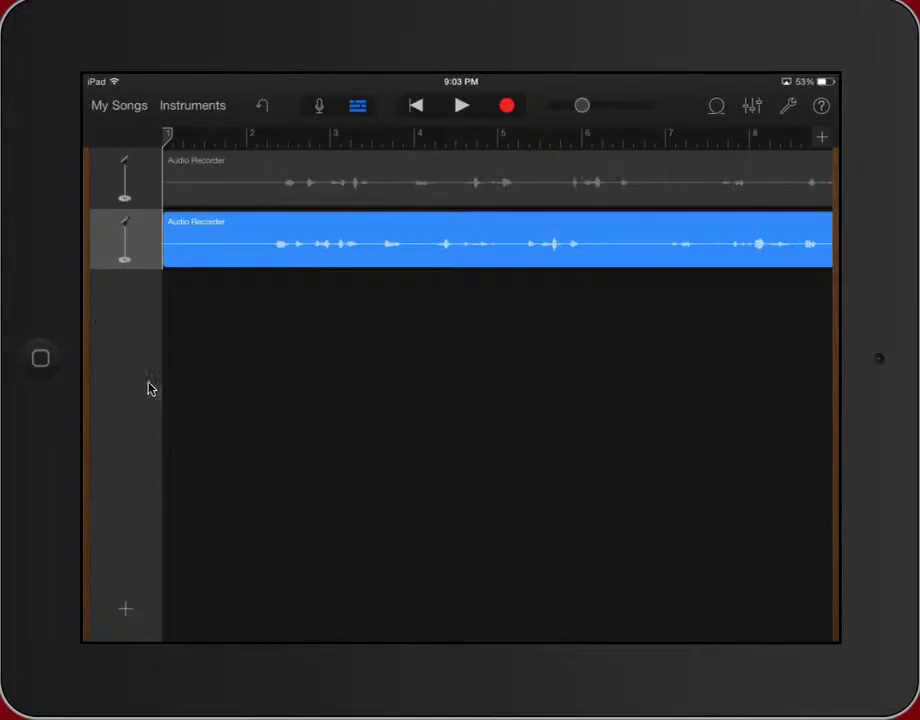
drag(155, 395, 350, 395)
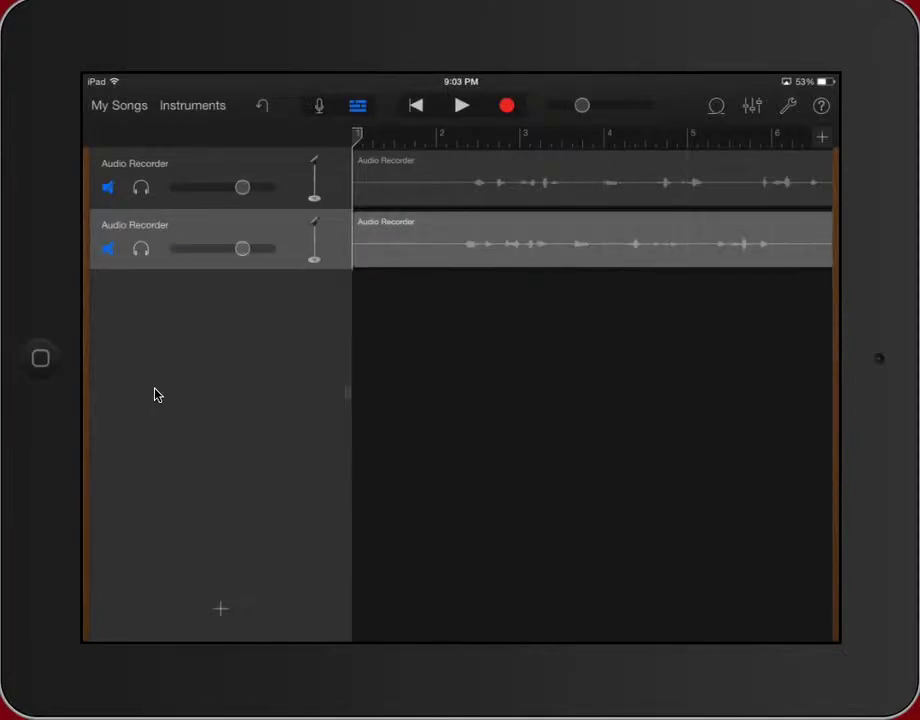
scroll(590, 210, right, 10)
scroll(590, 210, left, 10)
scroll(590, 210, right, 5)
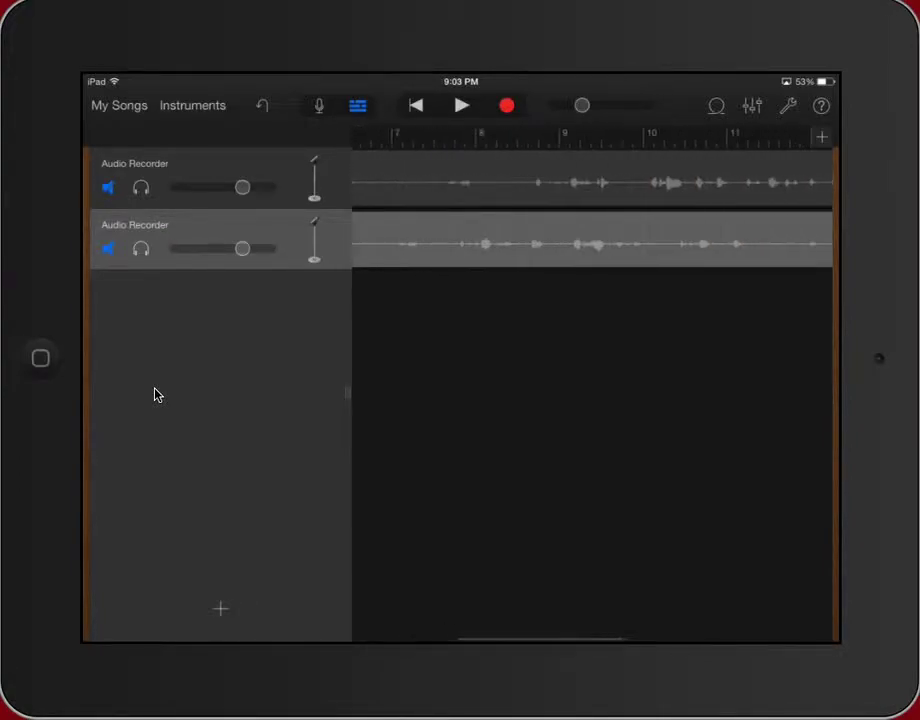
Step: Add a third Audio Recorder track for a new reading, then return to Tracks View
scroll(590, 210, left, 5)
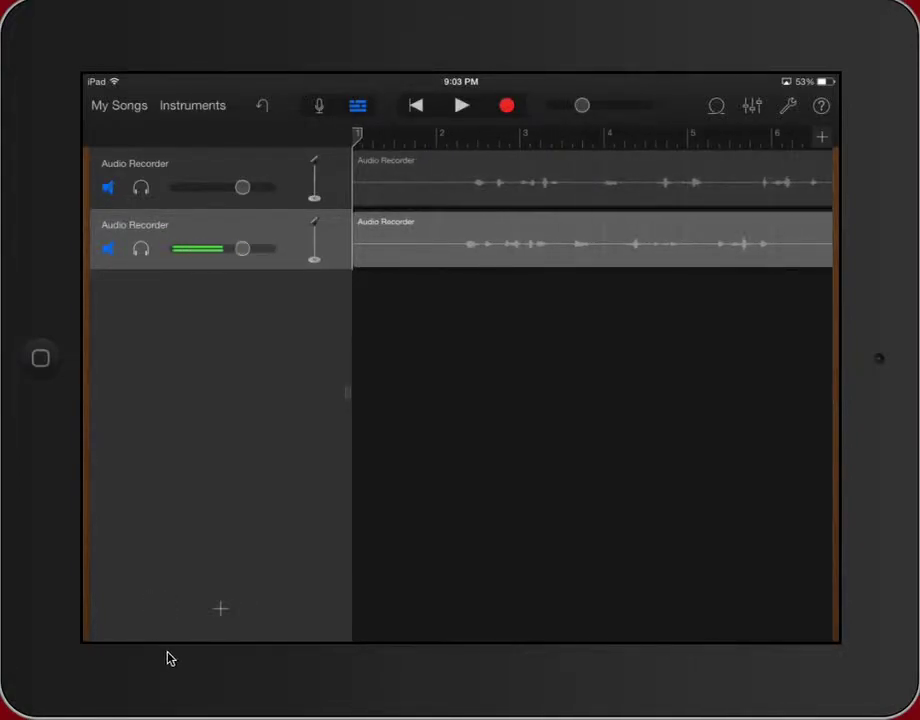
click(213, 603)
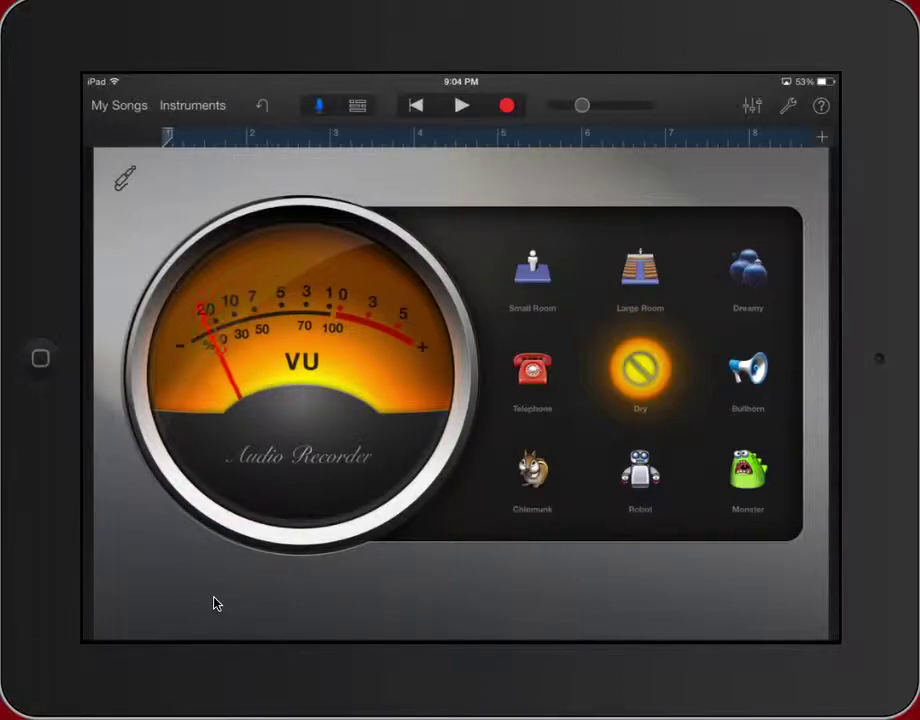
click(357, 105)
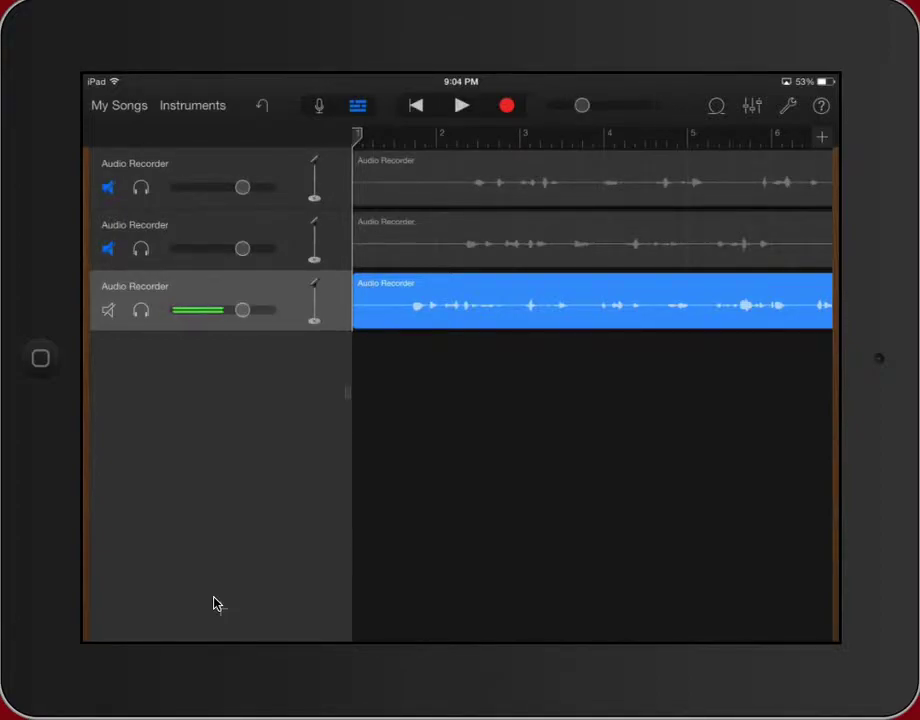
Step: Scroll along the timeline to review the third reading take
mouse_move(513, 712)
scroll(558, 211, right, 5)
scroll(558, 211, right, 1)
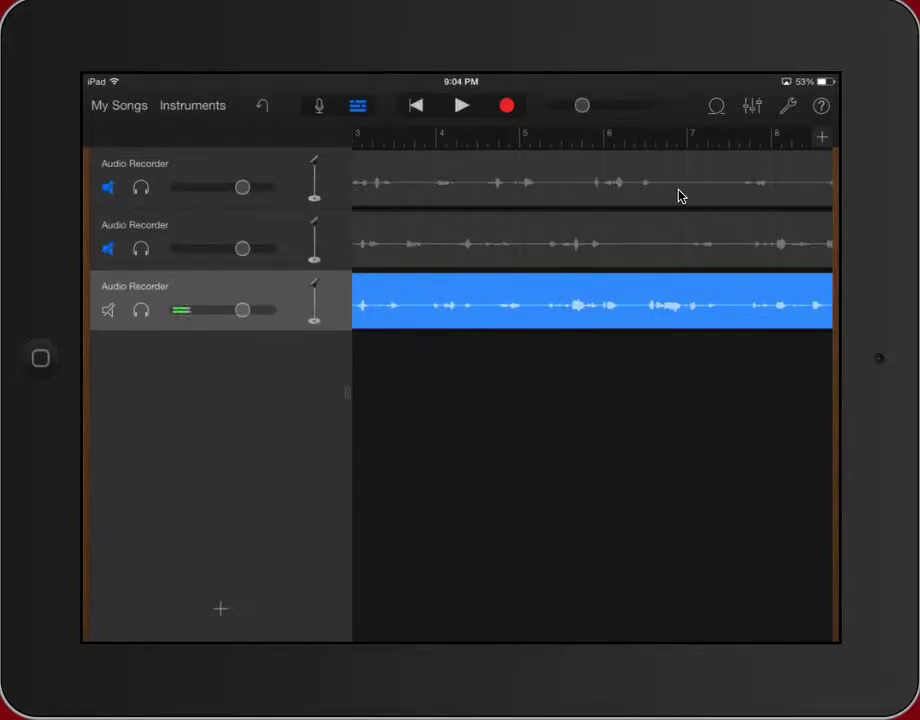
scroll(678, 195, right, 8)
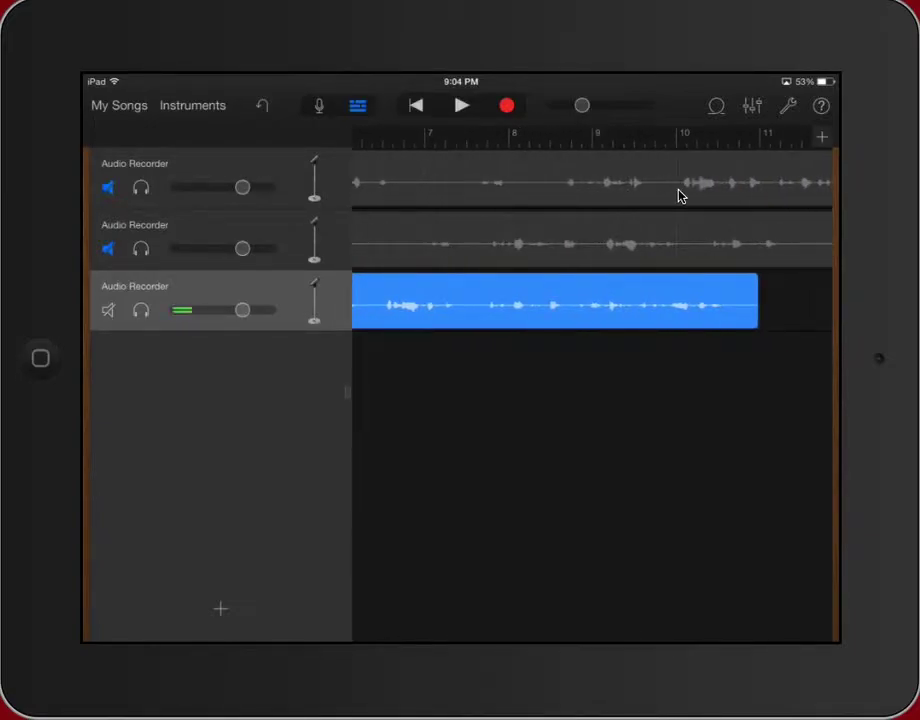
scroll(741, 230, right, 3)
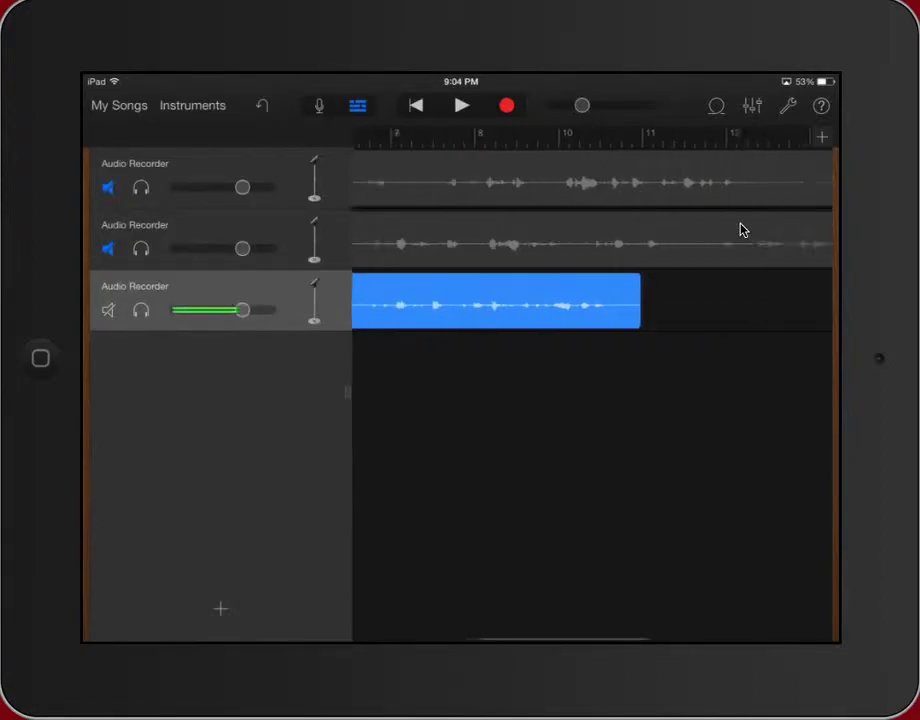
scroll(741, 230, right, 3)
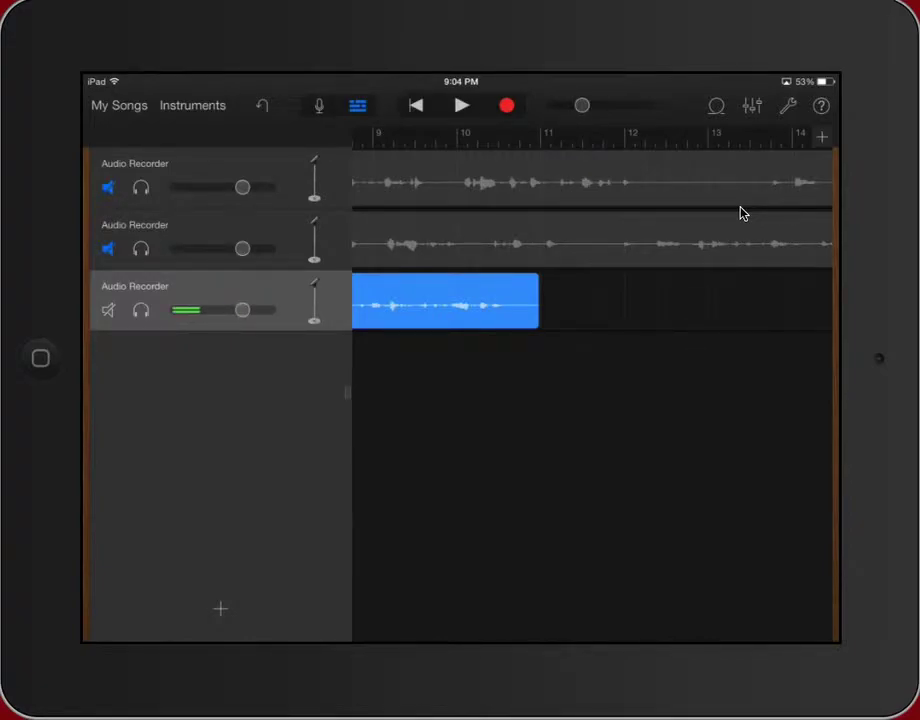
scroll(741, 213, left, 5)
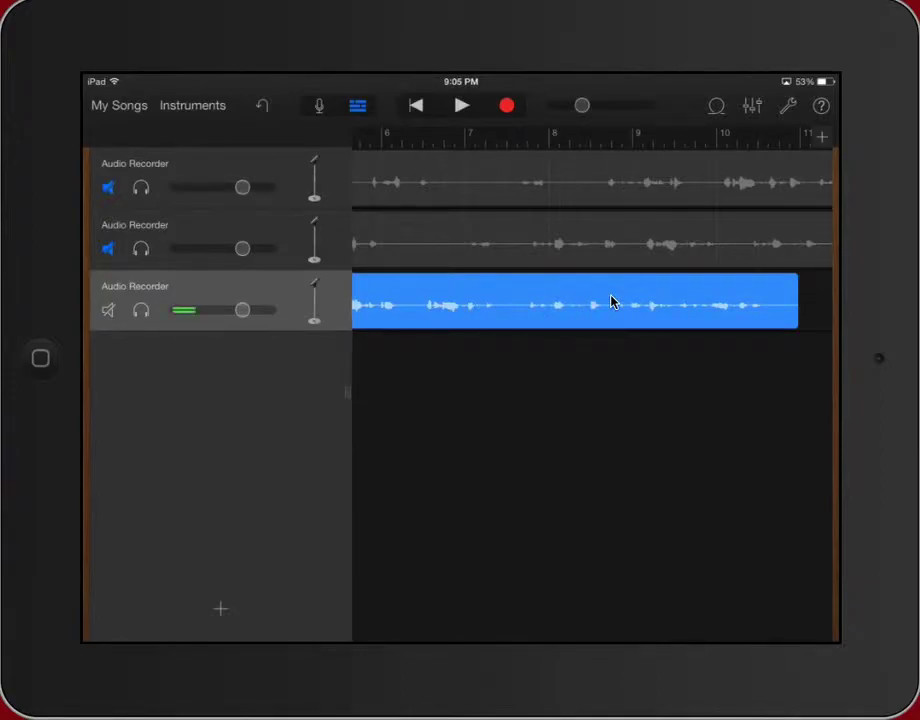
scroll(612, 302, right, 10)
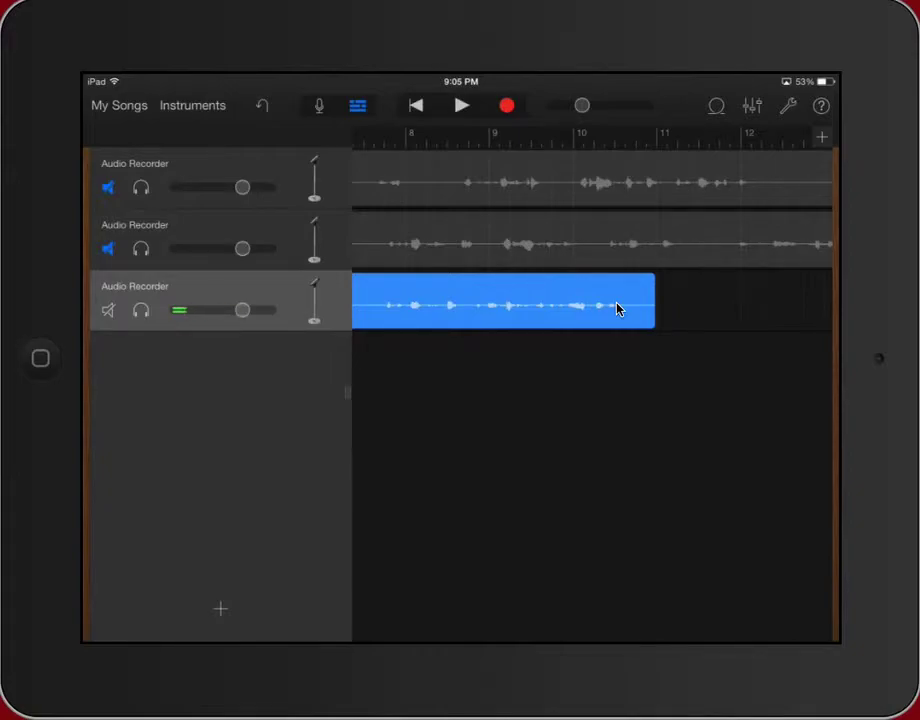
Step: Mute the third take, unmute the first, and play it back from the start
key(m)
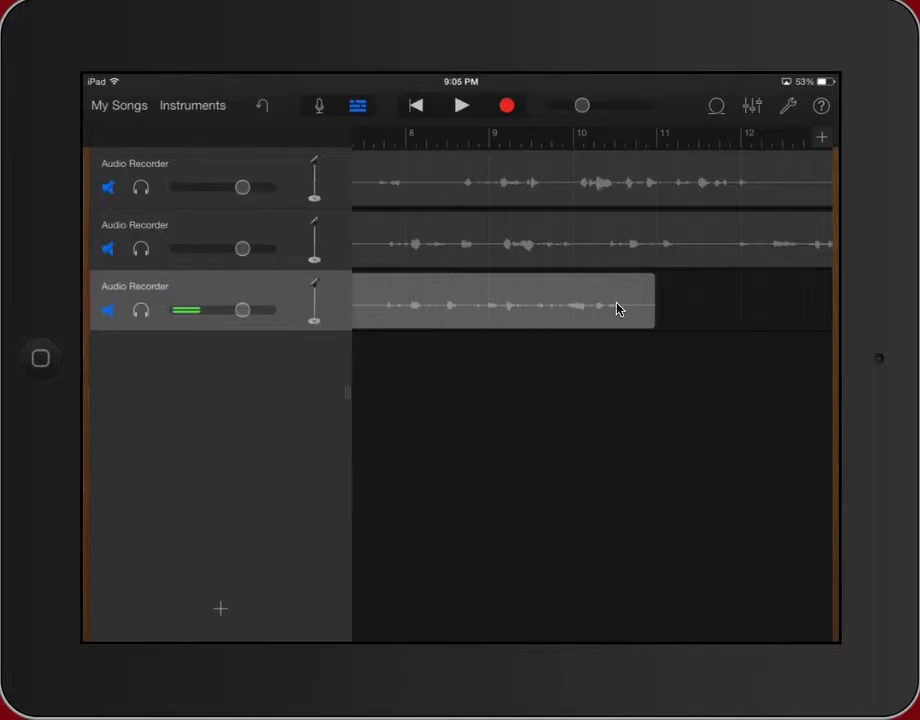
key(m)
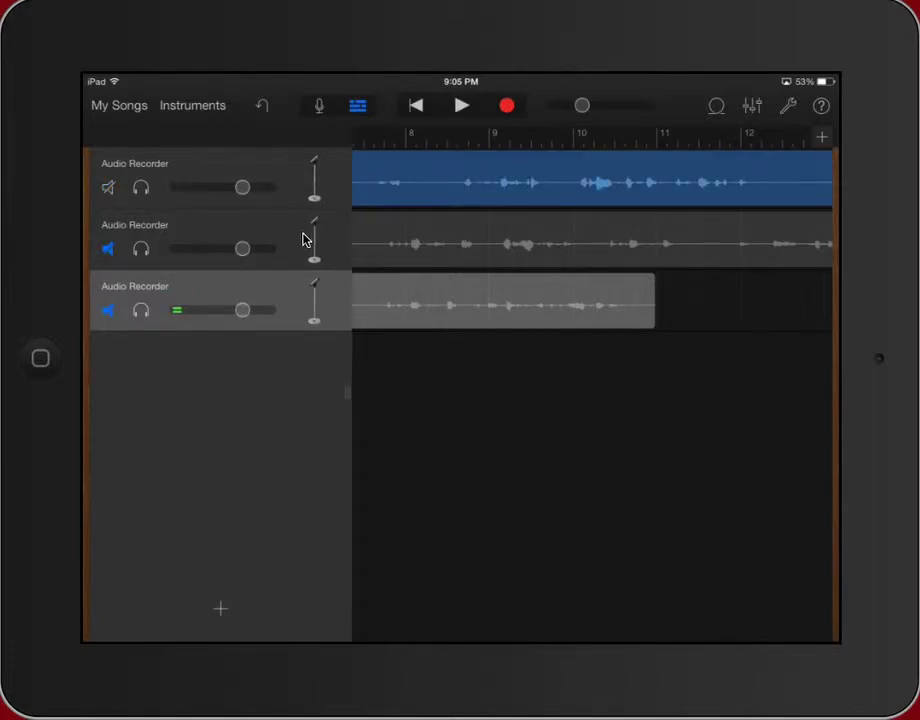
click(461, 106)
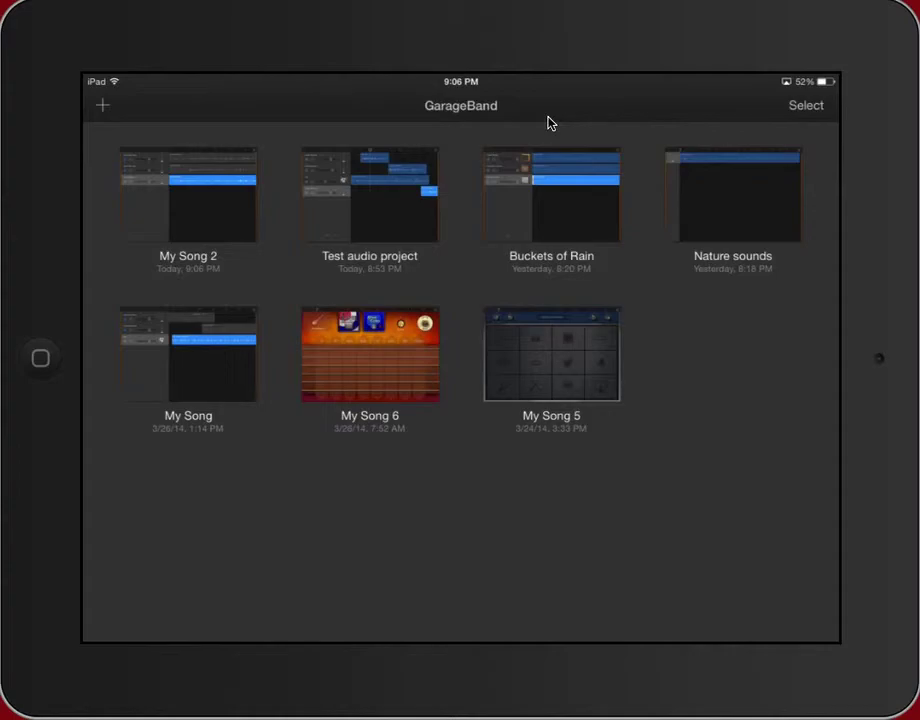
Step: Replace the project title 'My Song 2' with 'Fluency Practice 1' and confirm it
click(189, 256)
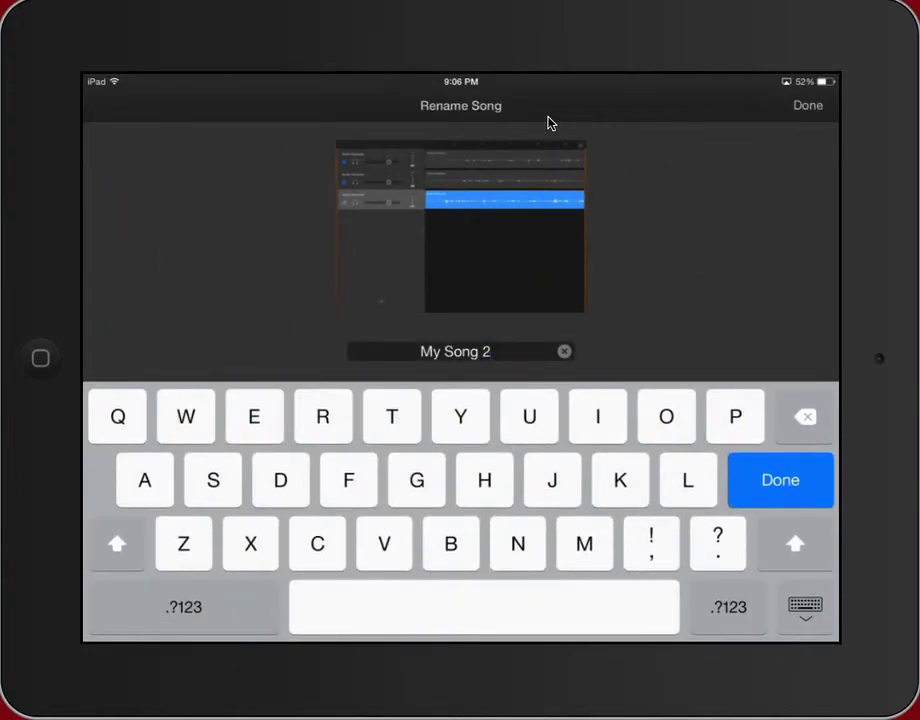
key(BackSpace)
key(BackSpace)
key(BackSpace)
key(BackSpace)
key(BackSpace)
key(BackSpace)
key(BackSpace)
key(BackSpace)
key(BackSpace)
text(Fluency)
click(184, 607)
click(184, 607)
text(P)
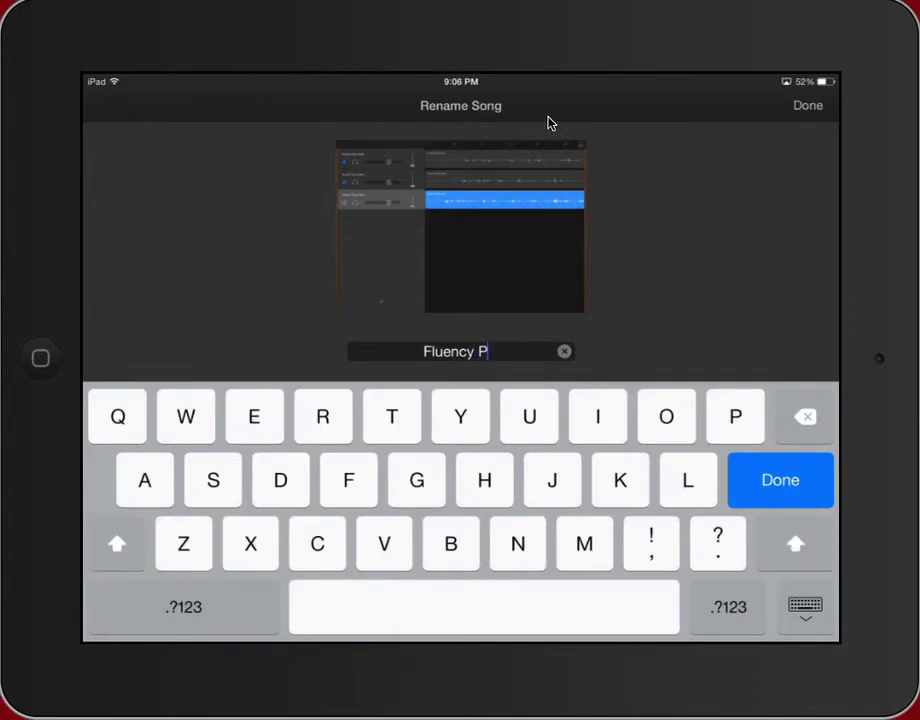
text(ractice)
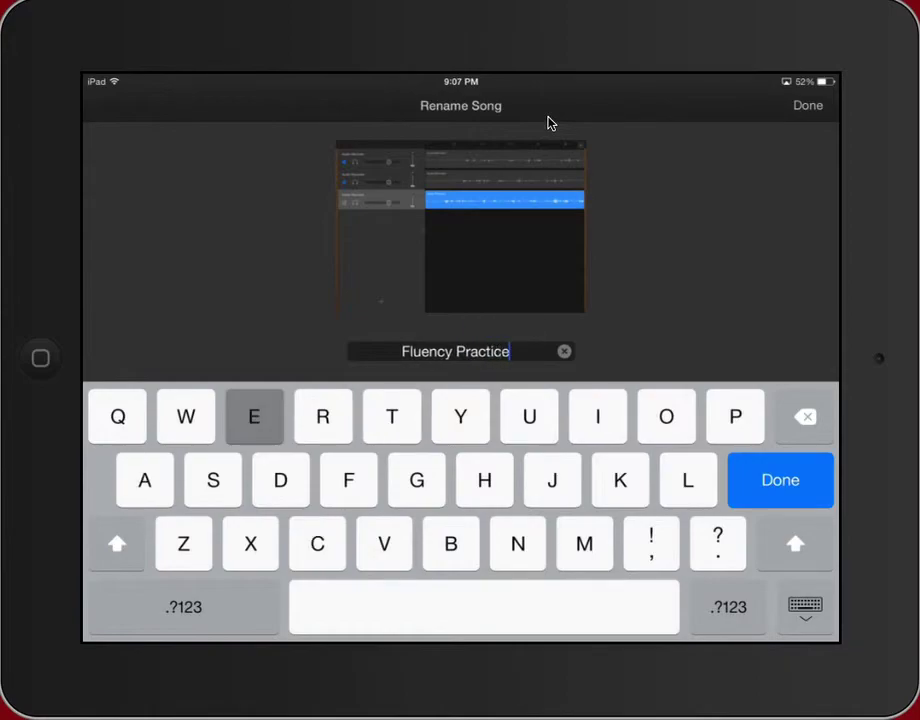
click(184, 607)
text(1)
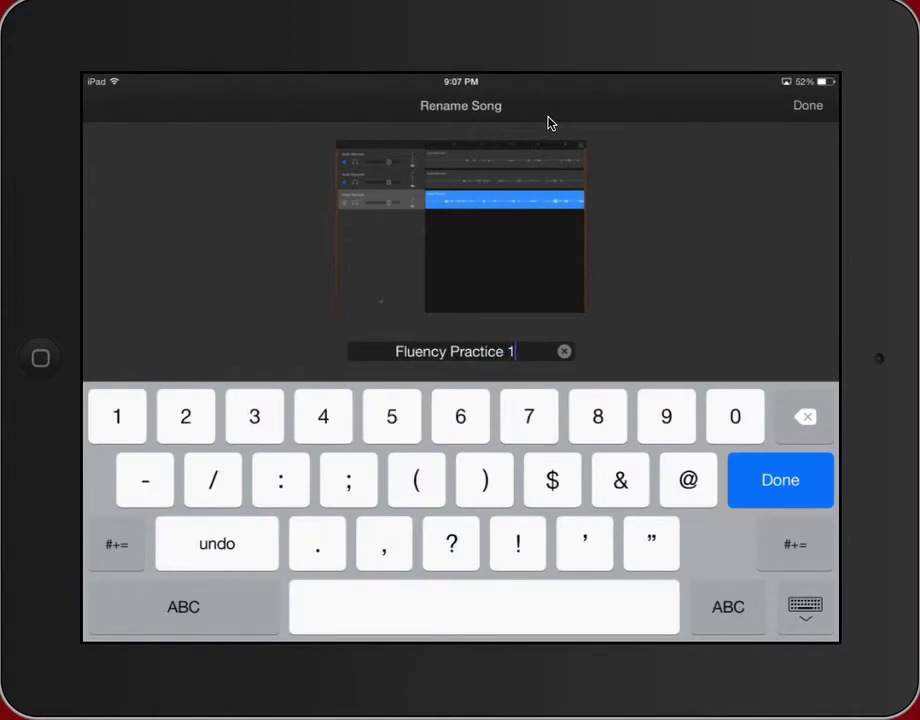
key(Return)
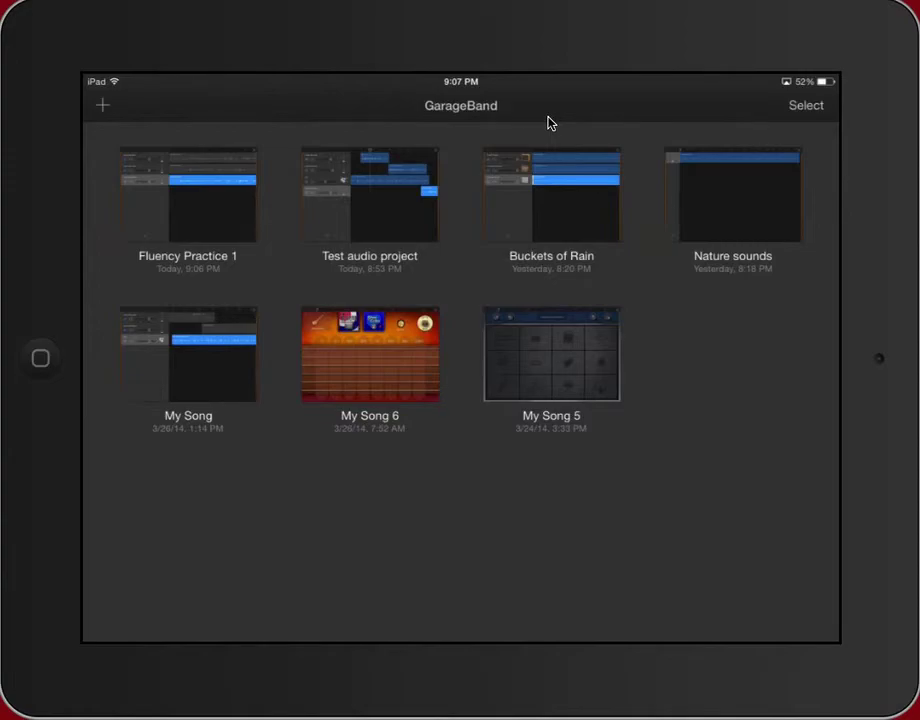